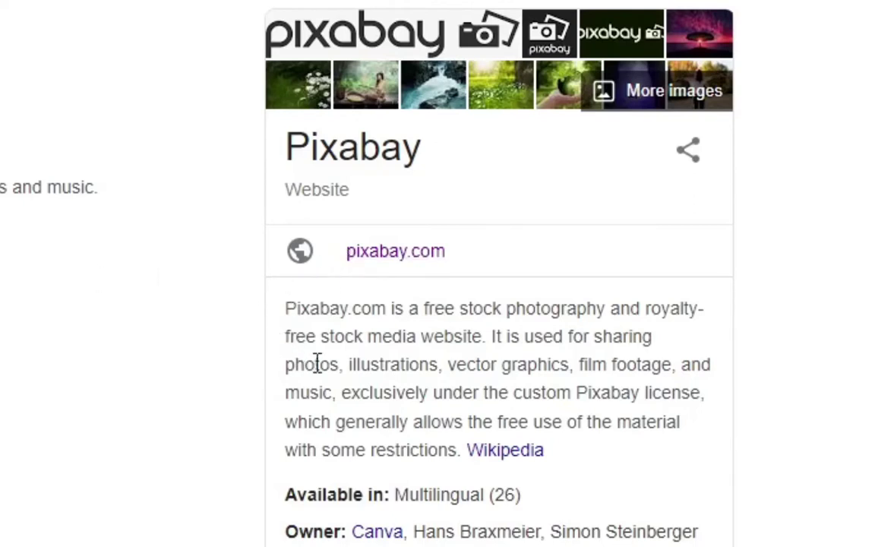
Expand the list of sites people also search for alongside Pixabay and look through the alternatives.
scroll(575, 400, "down", 2)
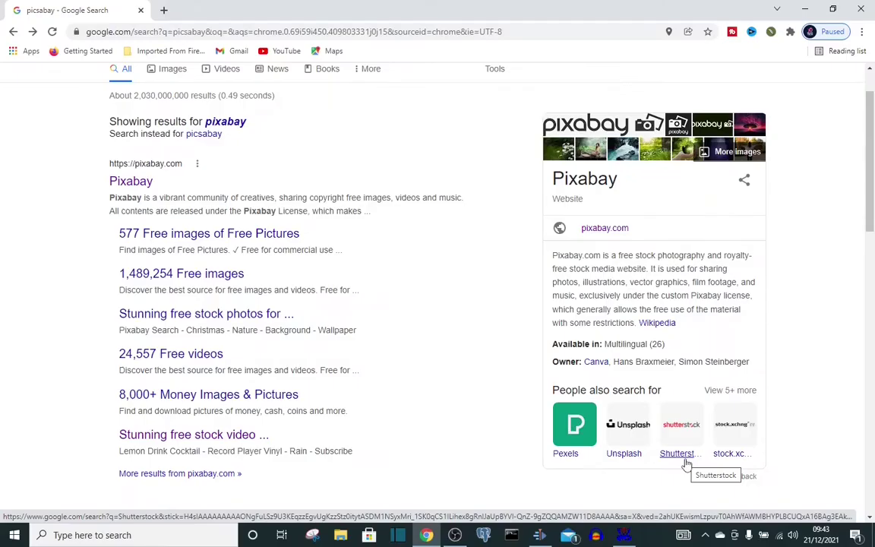
left_click(730, 390)
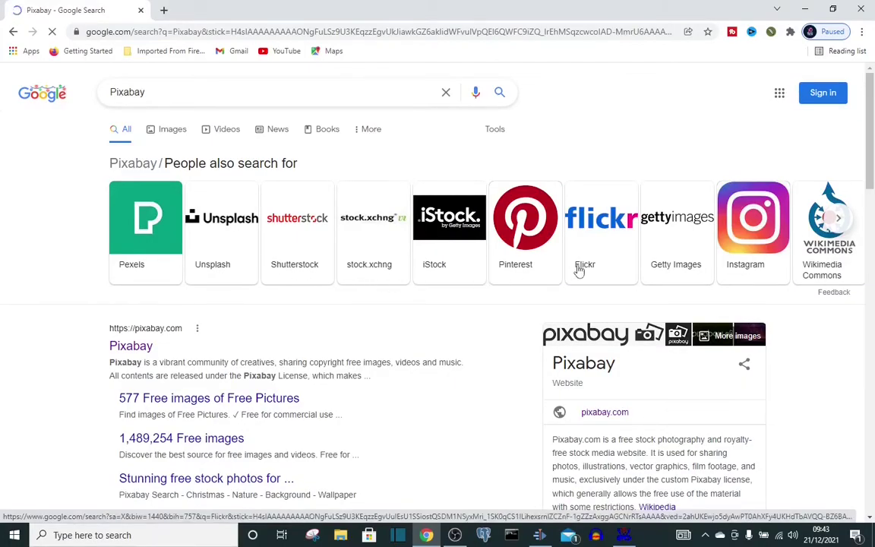
scroll(623, 259, "down", 2)
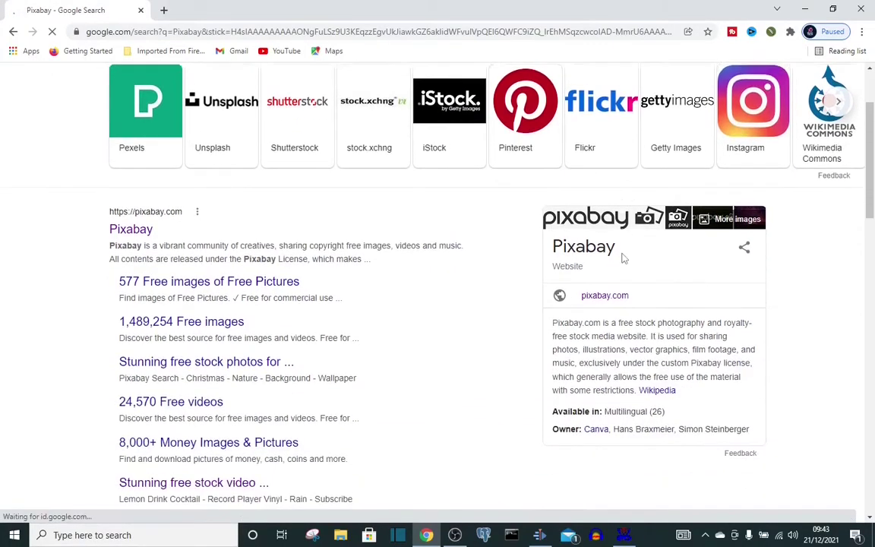
scroll(623, 260, "up", 2)
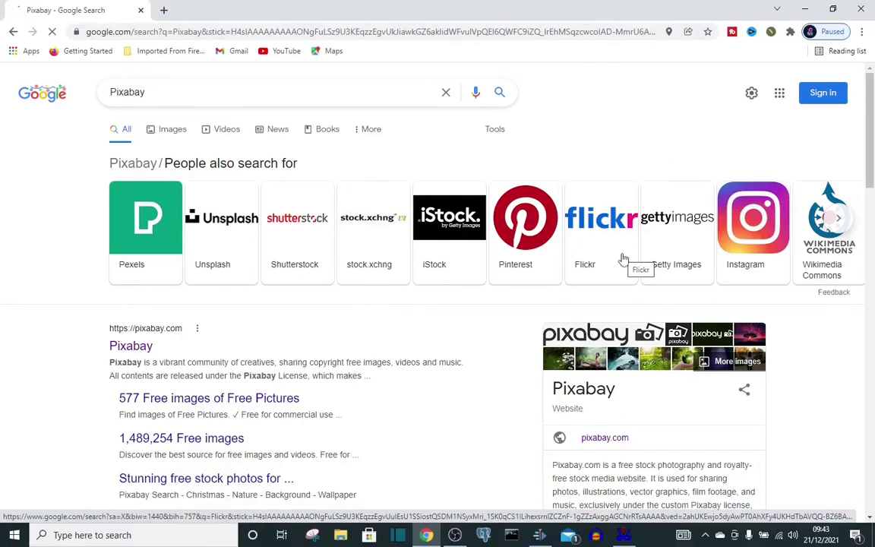
scroll(623, 259, "down", 3)
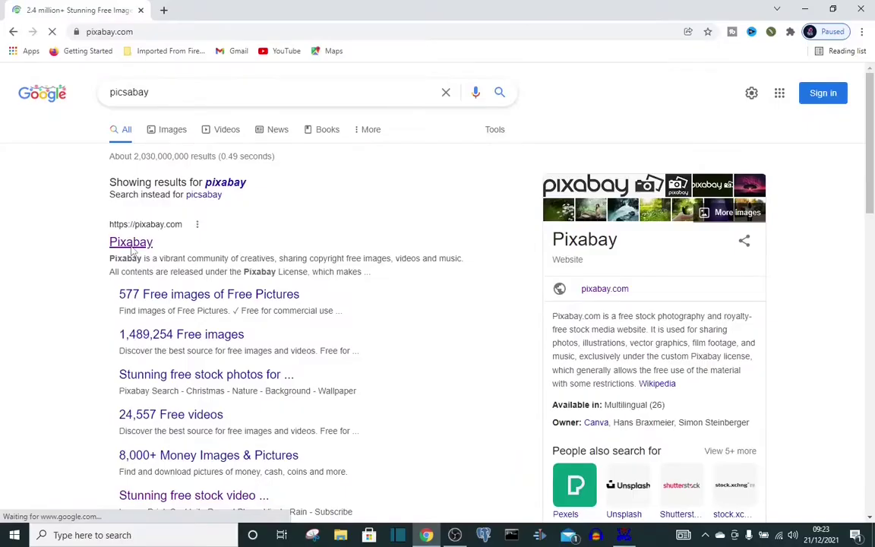
Open the Pixabay website's vector graphics section and search for "subscribe".
left_click(219, 378)
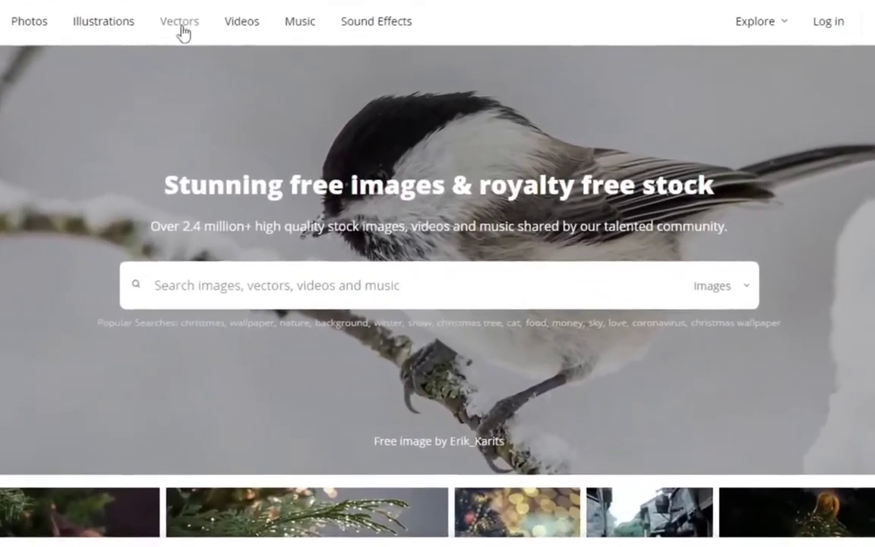
left_click(218, 67)
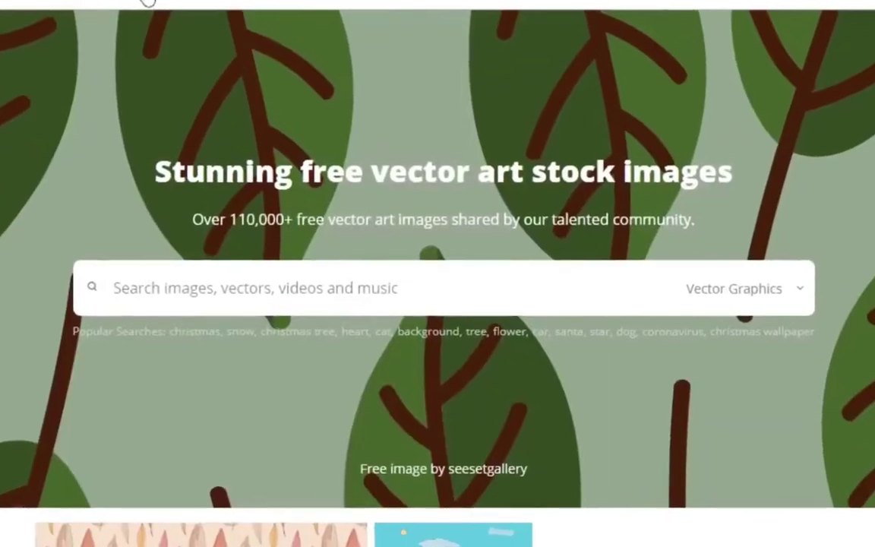
left_click(221, 288)
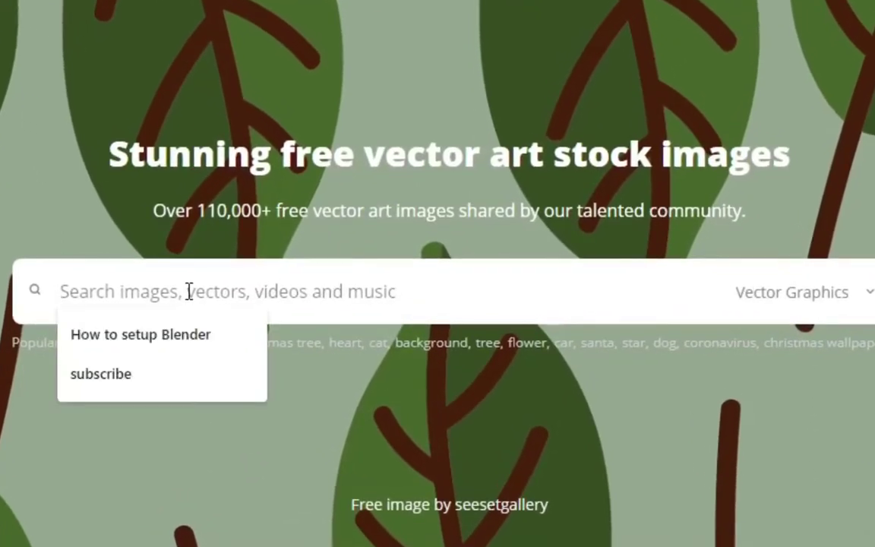
left_click(188, 291)
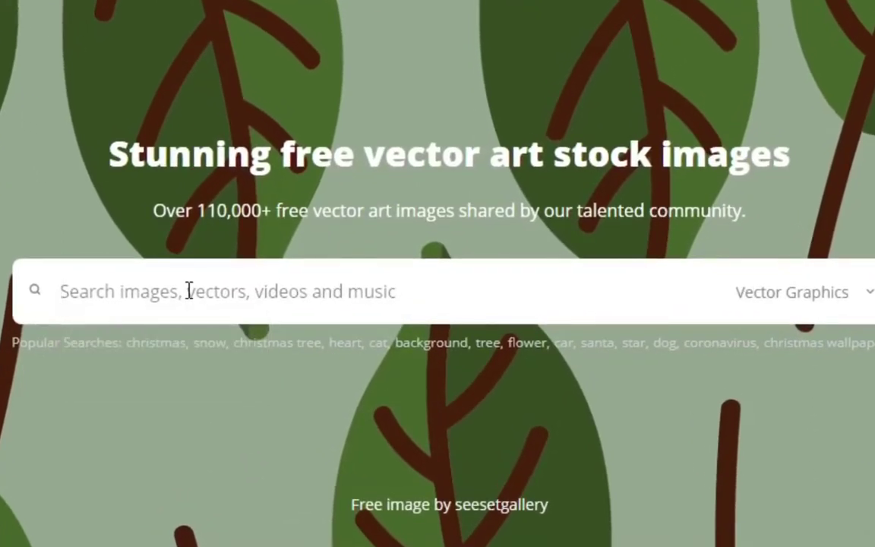
left_click(189, 291)
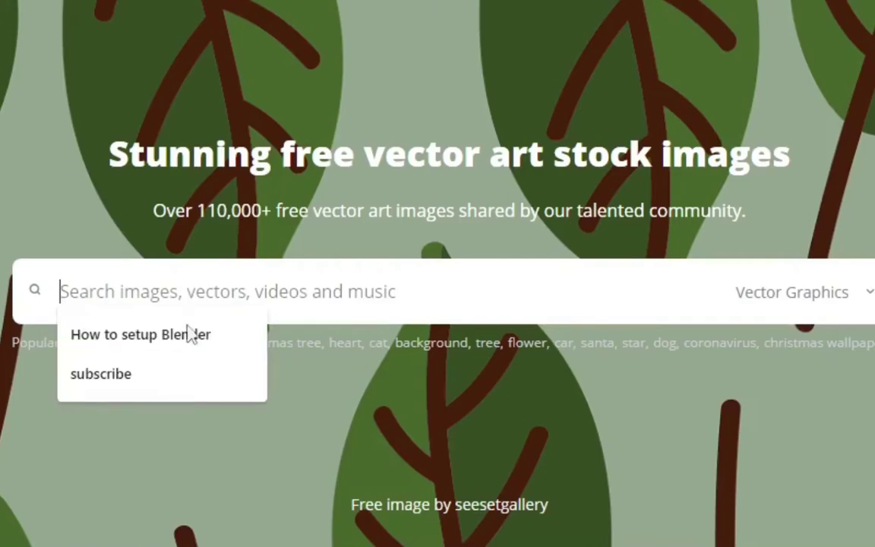
left_click(144, 379)
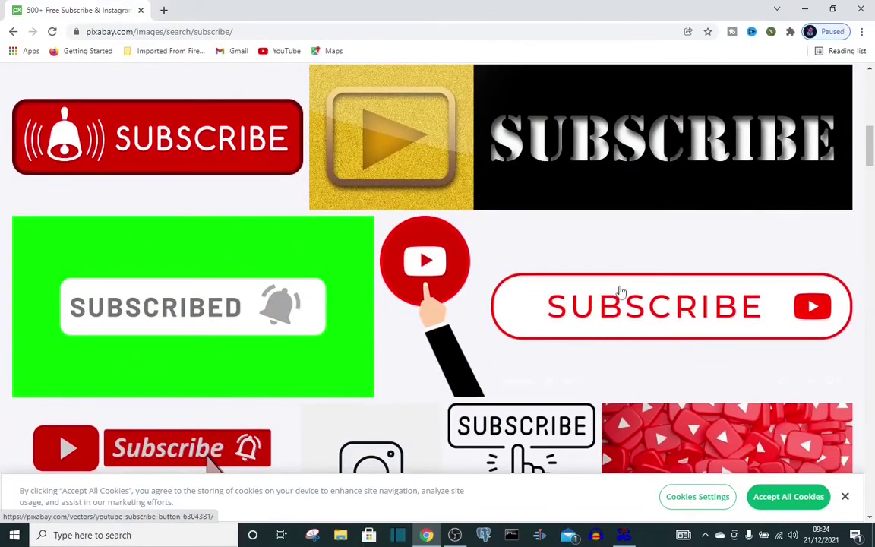
Browse the subscribe image results and their sort options, and switch the media type filter to Videos.
scroll(179, 331, "down", 4)
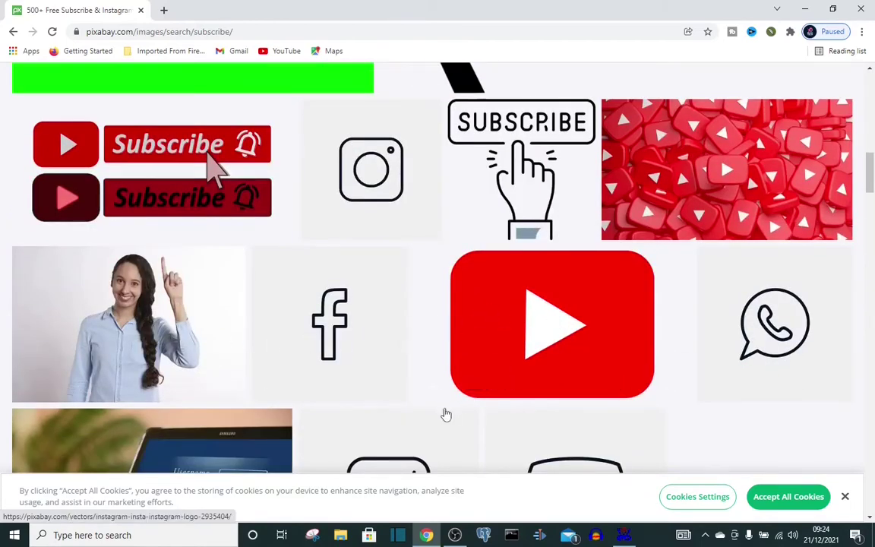
scroll(447, 414, "down", 4)
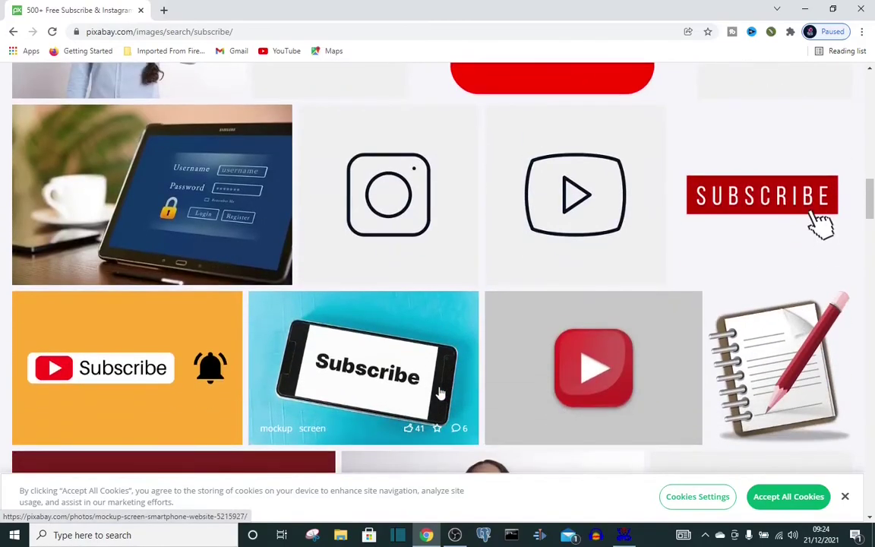
scroll(441, 393, "up", 10)
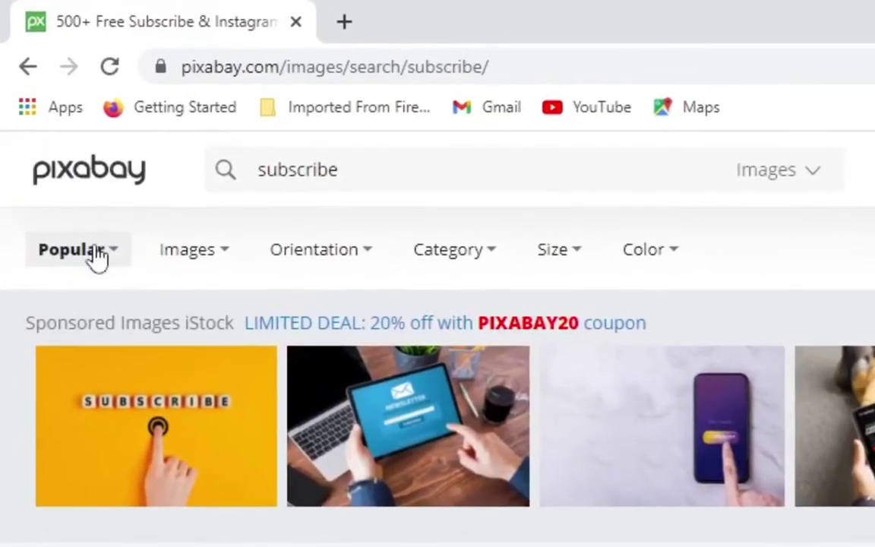
left_click(97, 256)
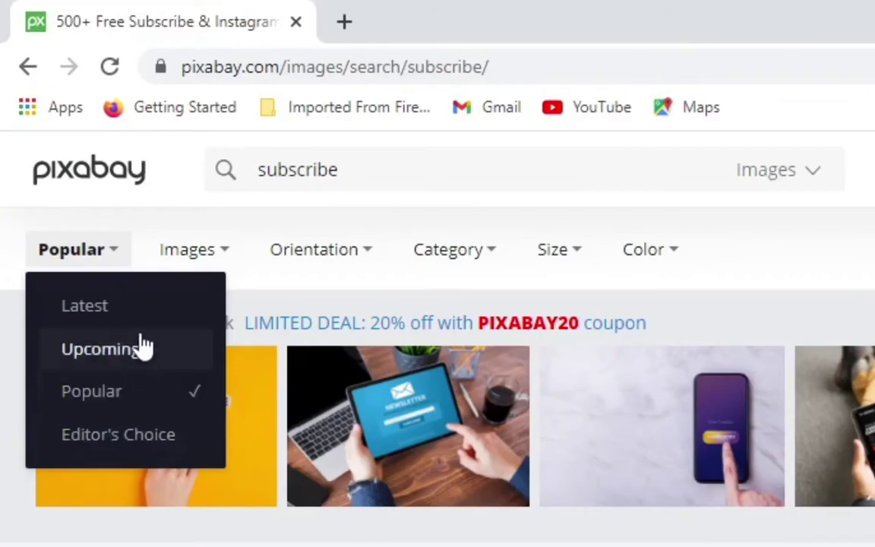
left_click(203, 255)
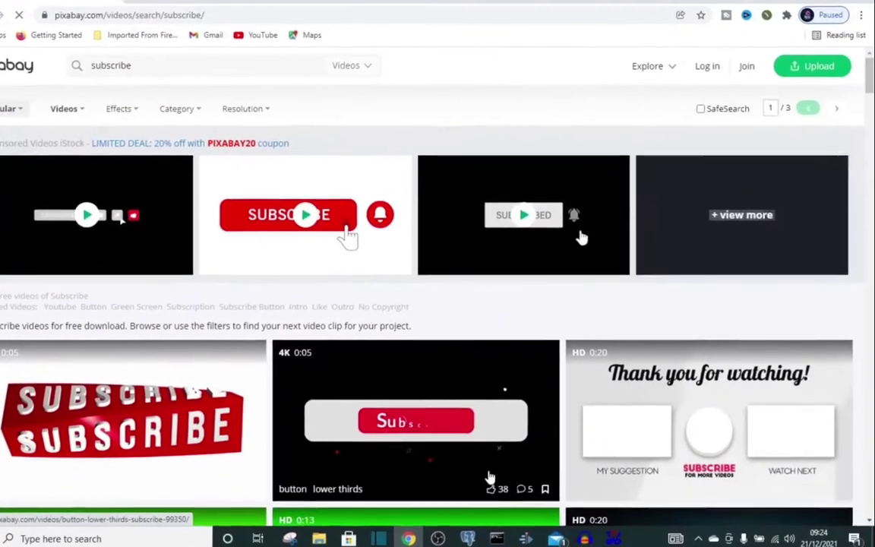
Find the green-screen "SUBSCRIBE!" clip among the video results and download it as a 1280×720 MP4.
scroll(469, 465, "down", 4)
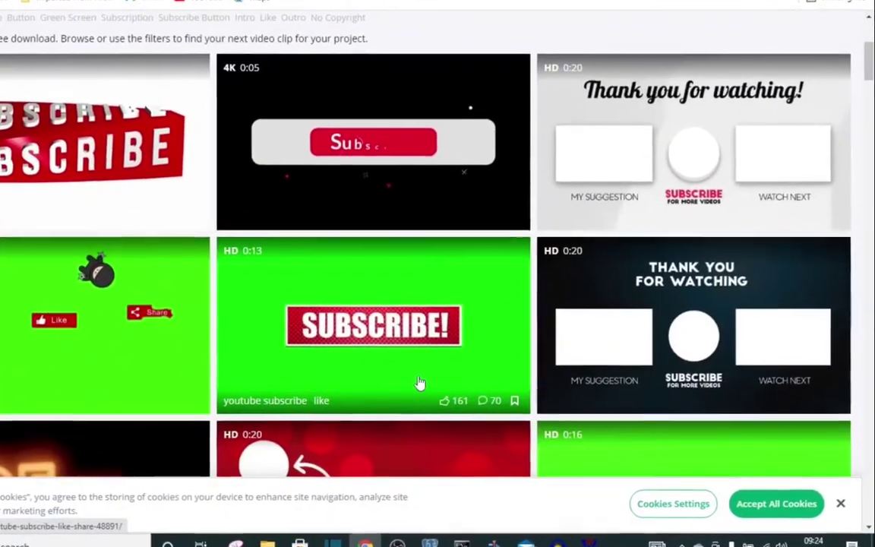
scroll(407, 380, "down", 2)
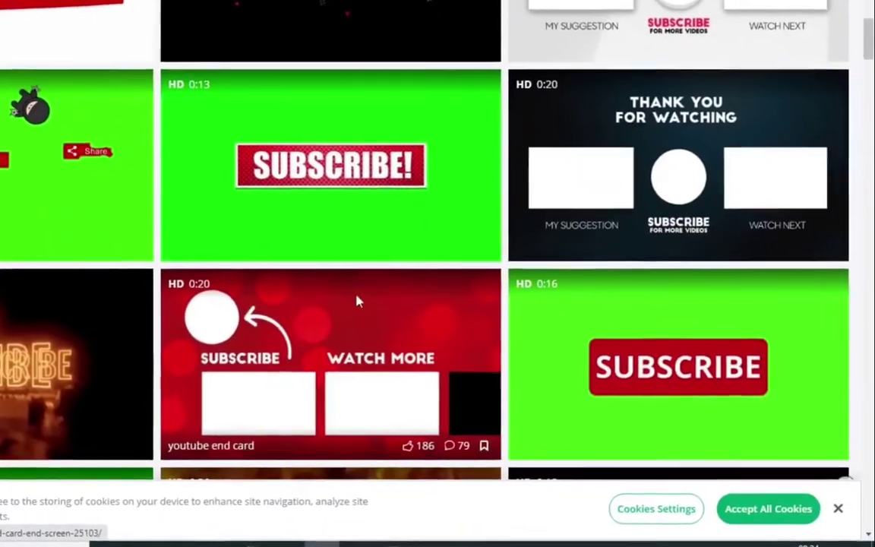
scroll(342, 198, "down", 2)
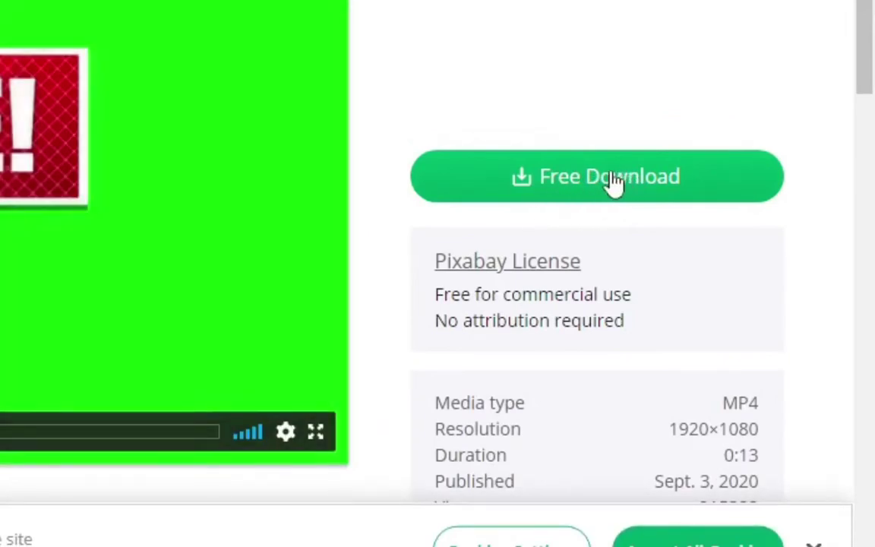
left_click(614, 180)
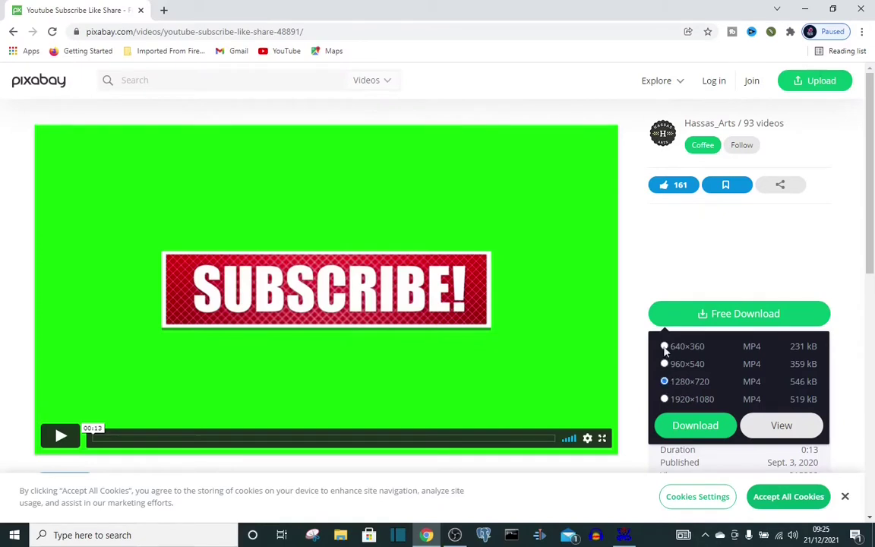
left_click(694, 426)
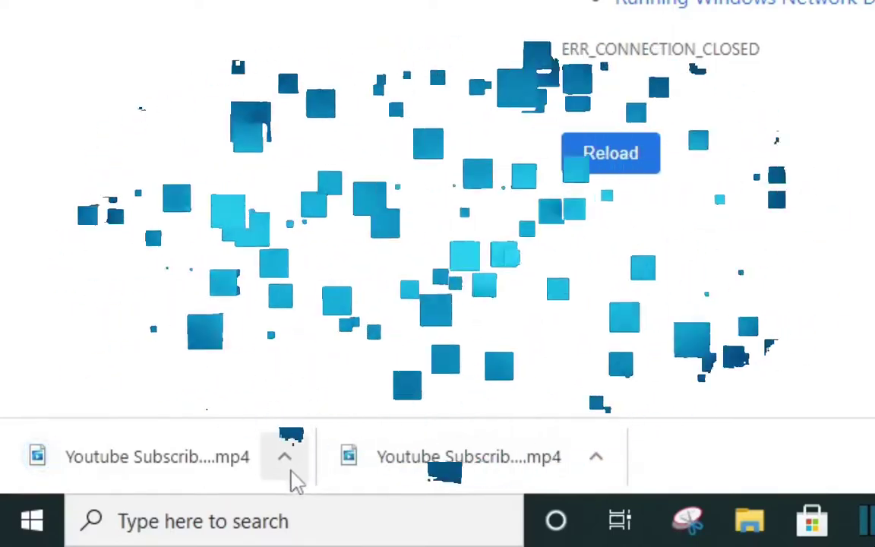
Show the downloaded Youtube Subscribe video in its folder and close the folder window.
left_click(597, 458)
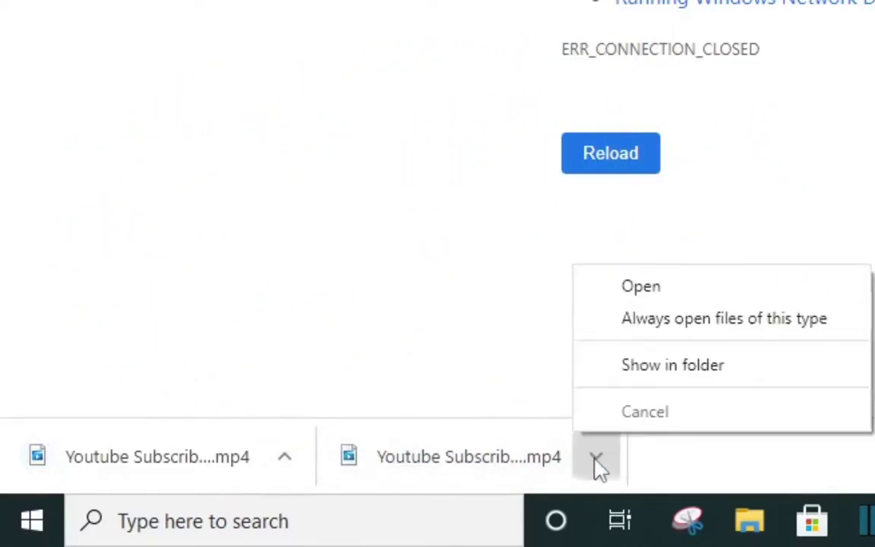
left_click(652, 369)
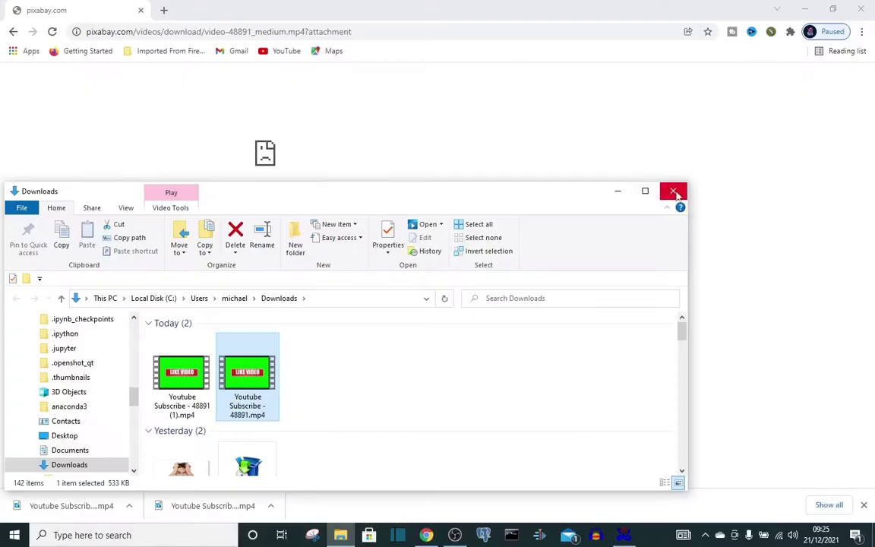
left_click(675, 192)
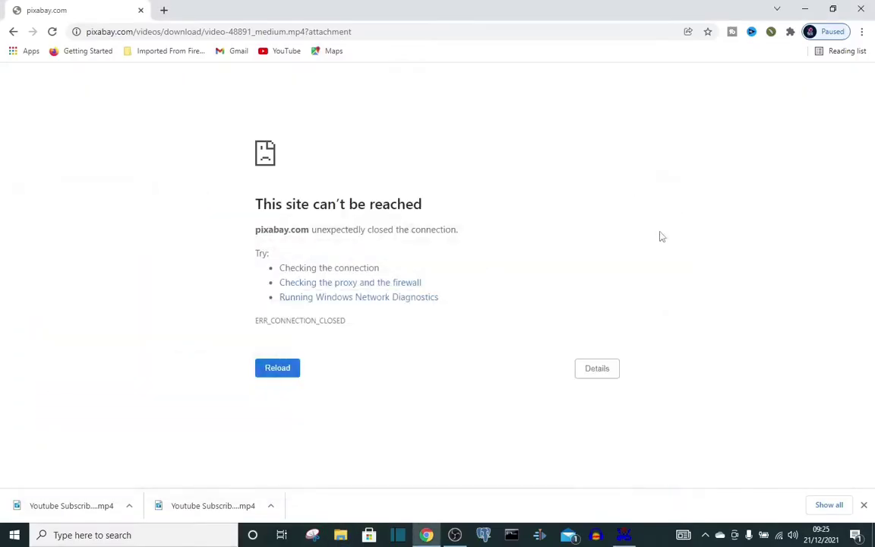
Switch to Kdenlive, import 0p.mp4 from the desktop into the project bin and accept the HD 1080p 30 fps clip profile.
left_click(540, 537)
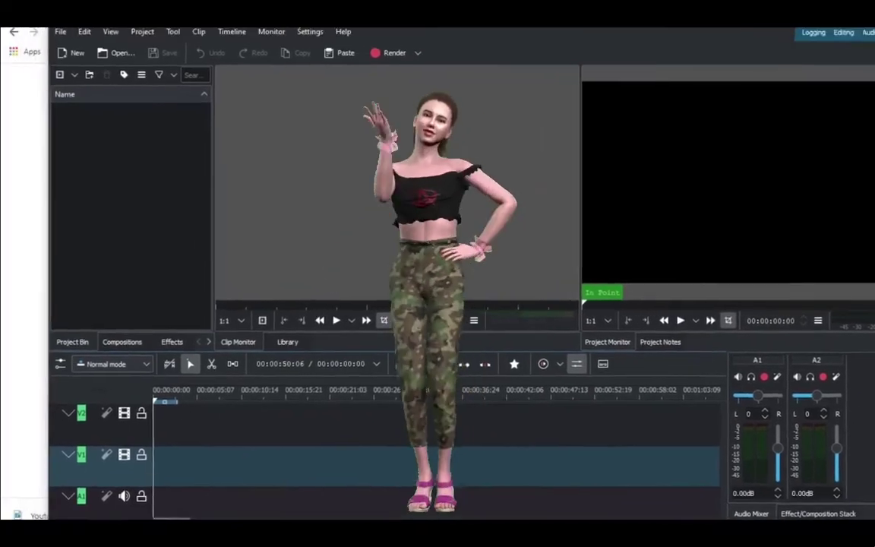
left_click_drag(300, 28, 580, 135)
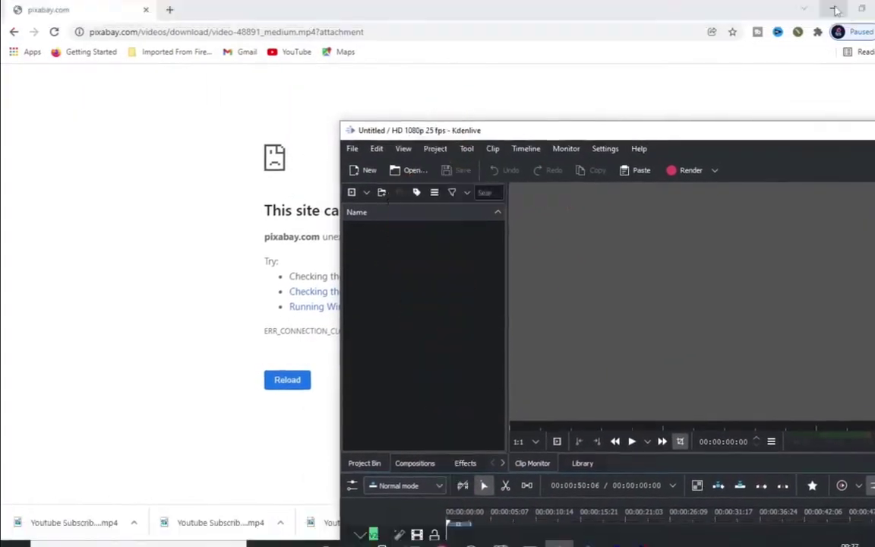
key("super+Down")
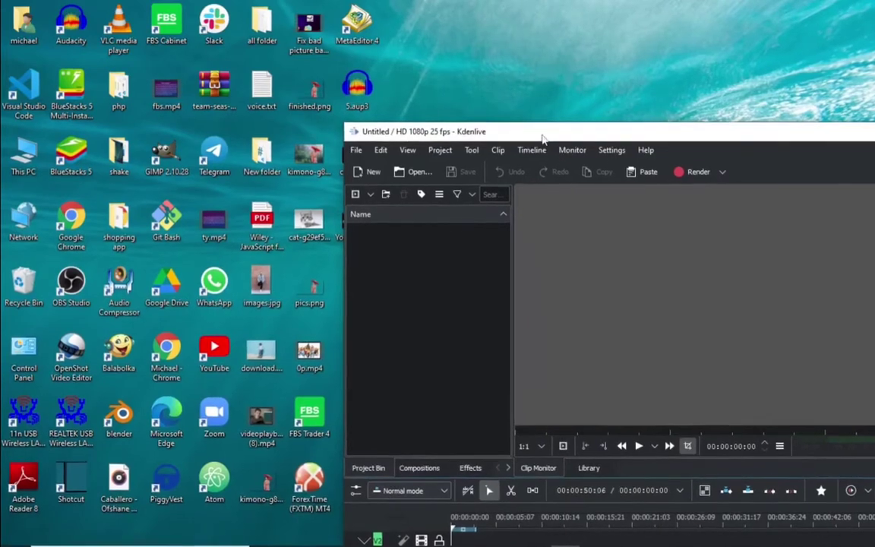
left_click_drag(545, 139, 613, 65)
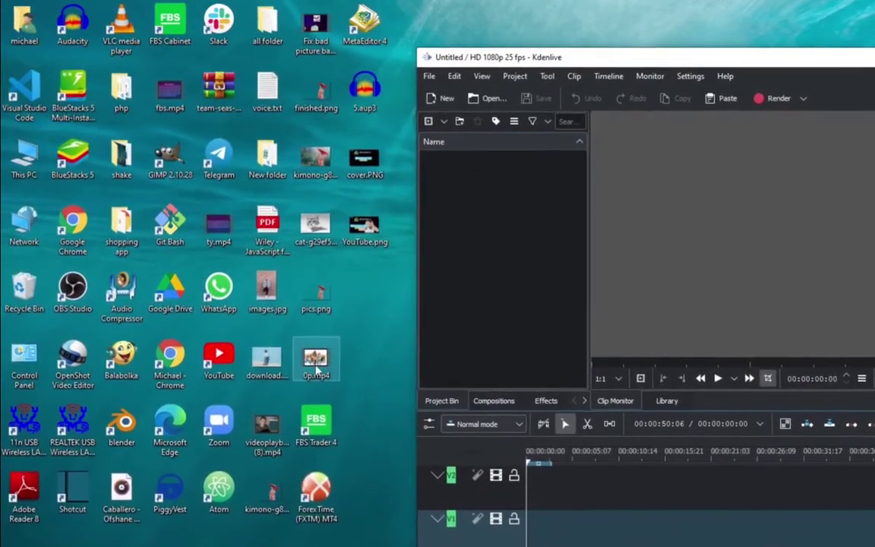
left_click_drag(315, 370, 492, 279)
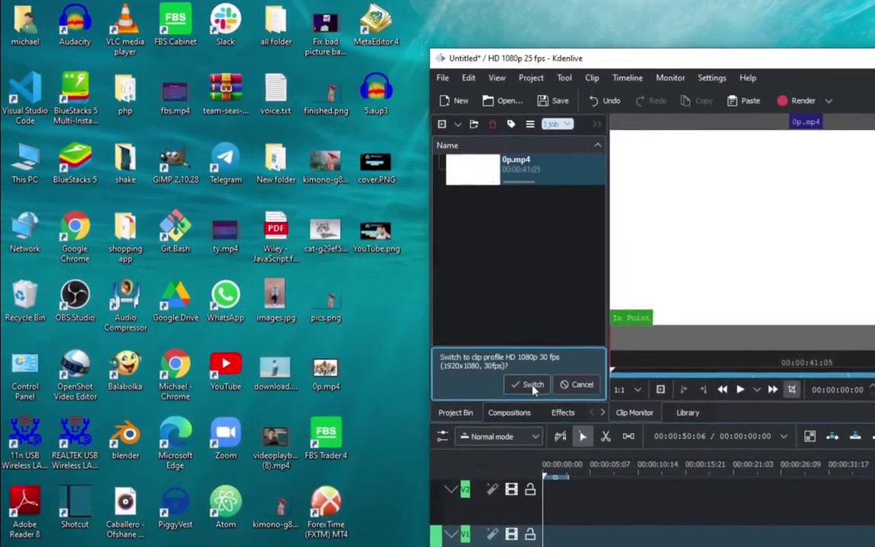
left_click(537, 387)
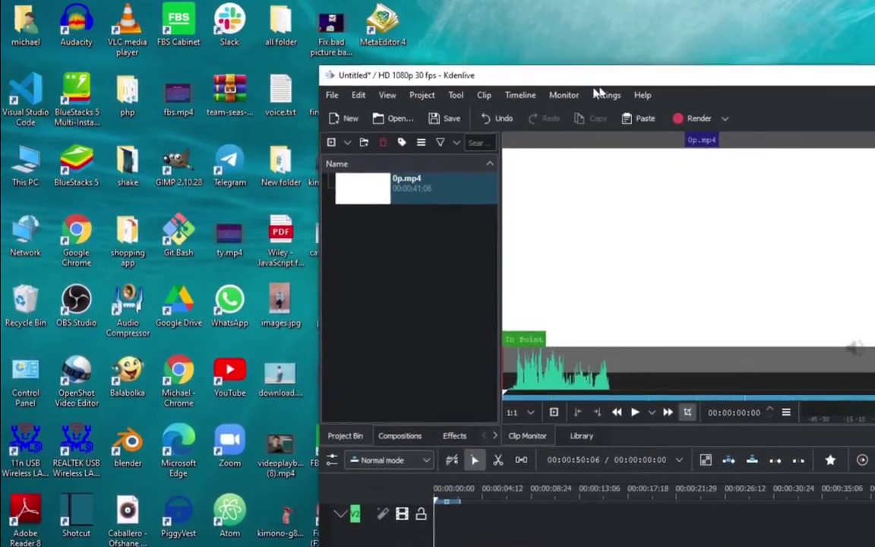
double_click(594, 87)
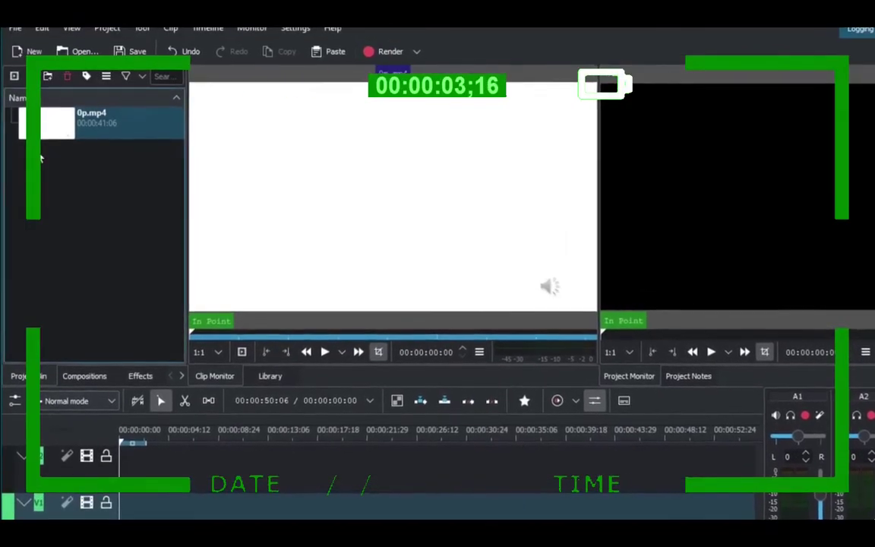
Place 0p.mp4 from the project bin on video track V1, starting at the very beginning of the timeline.
left_click_drag(47, 131, 131, 504)
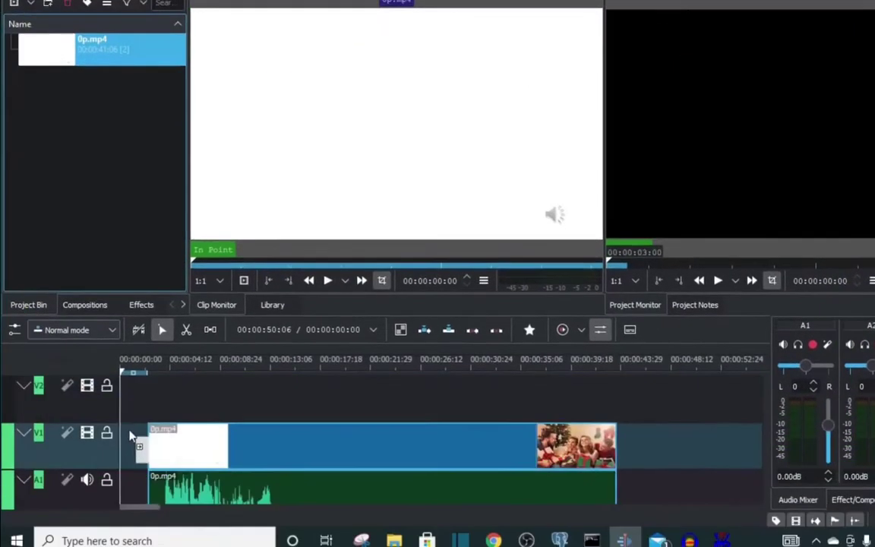
left_click_drag(129, 423, 147, 426)
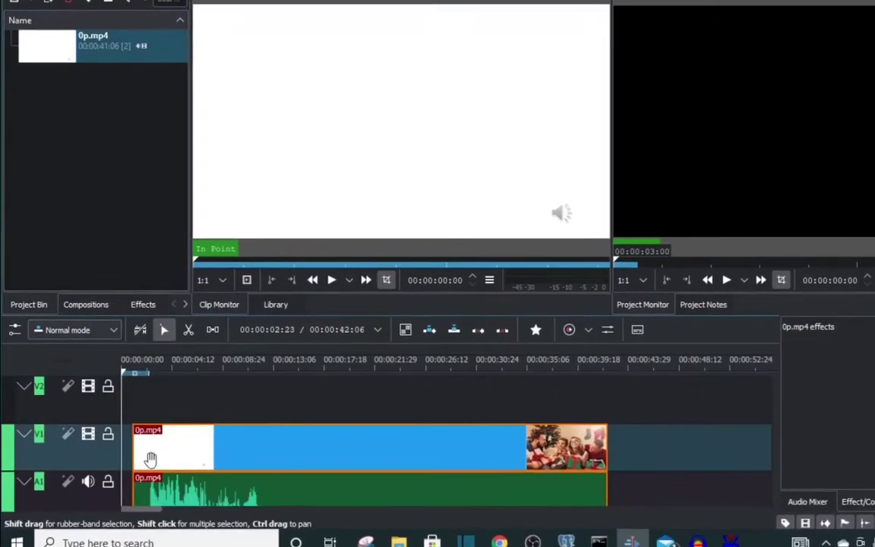
left_click_drag(150, 460, 118, 465)
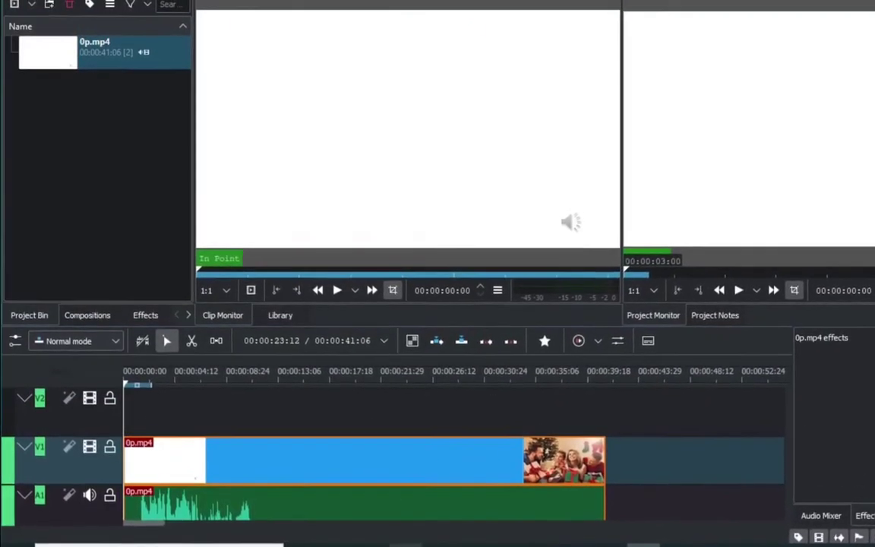
Import Youtube Subscribe - 48891.mp4 from the Downloads folder into the project bin and close the folder window.
key("super+e")
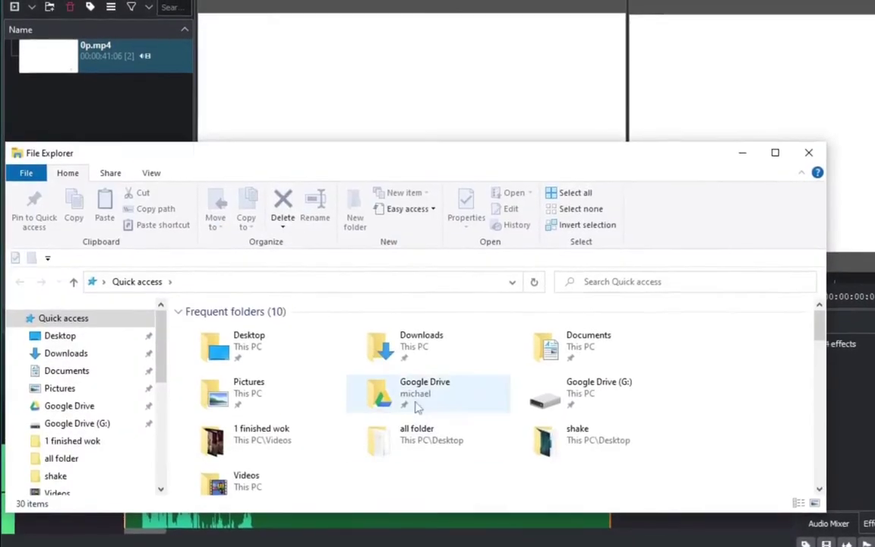
double_click(416, 365)
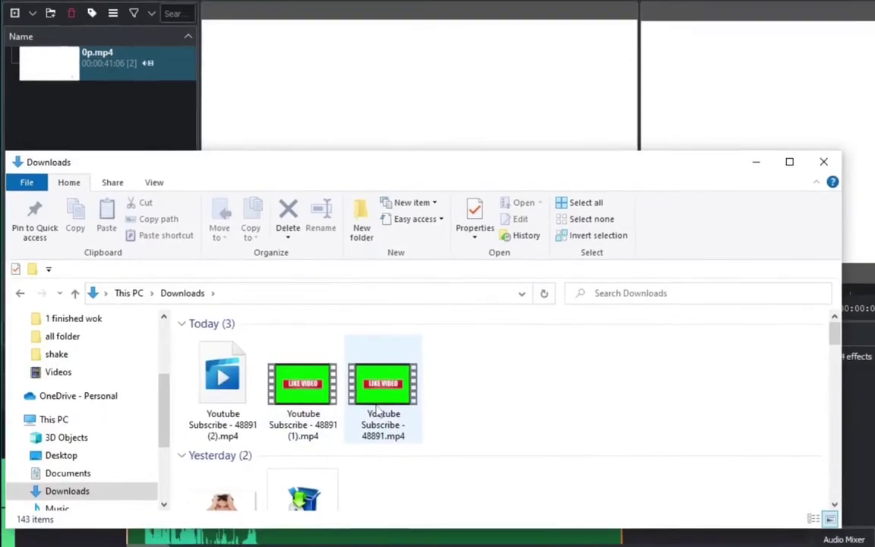
left_click_drag(387, 174, 629, 2)
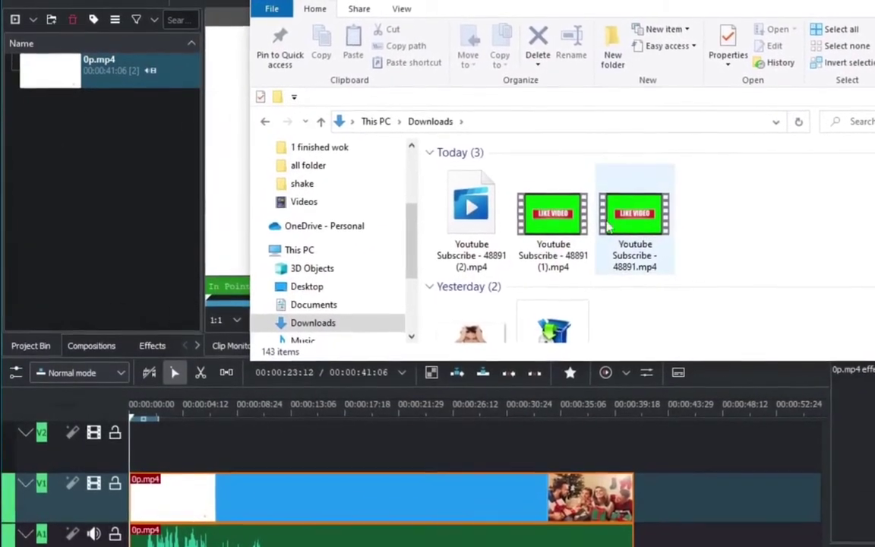
left_click_drag(632, 220, 69, 229)
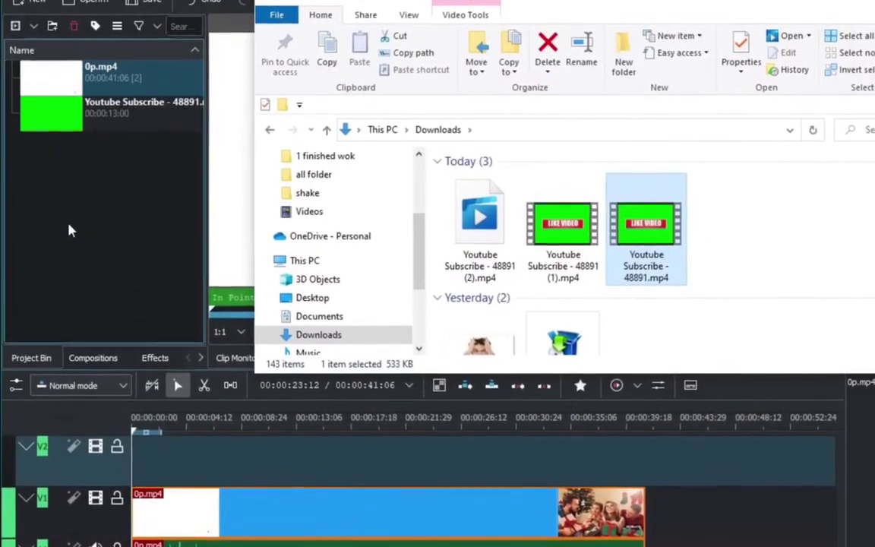
left_click_drag(872, 9, 668, 72)
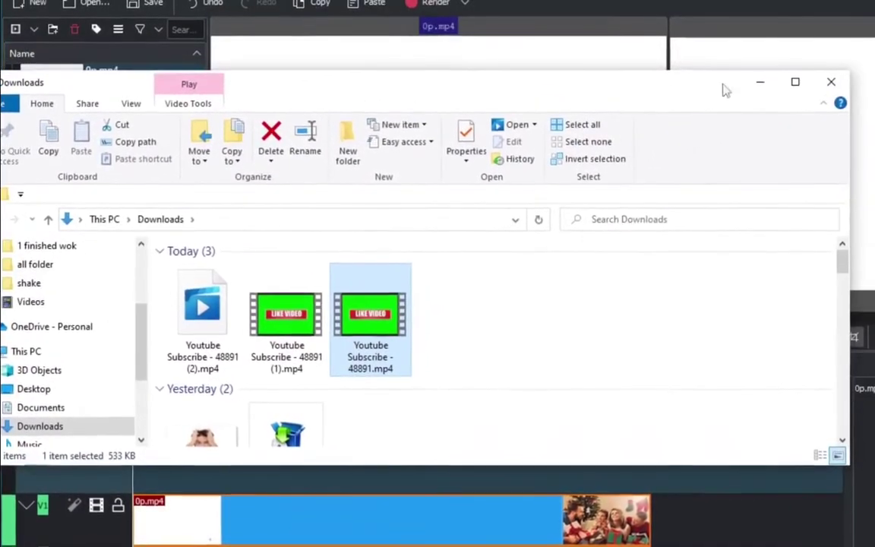
left_click(844, 82)
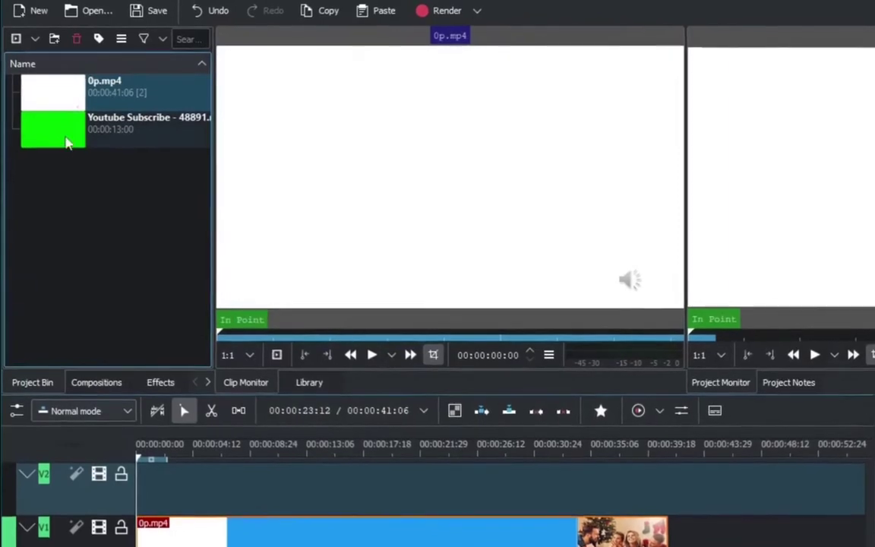
Place the Youtube Subscribe clip on video track V2 above 0p.mp4, starting at about 9 seconds.
left_click_drag(70, 135, 296, 499)
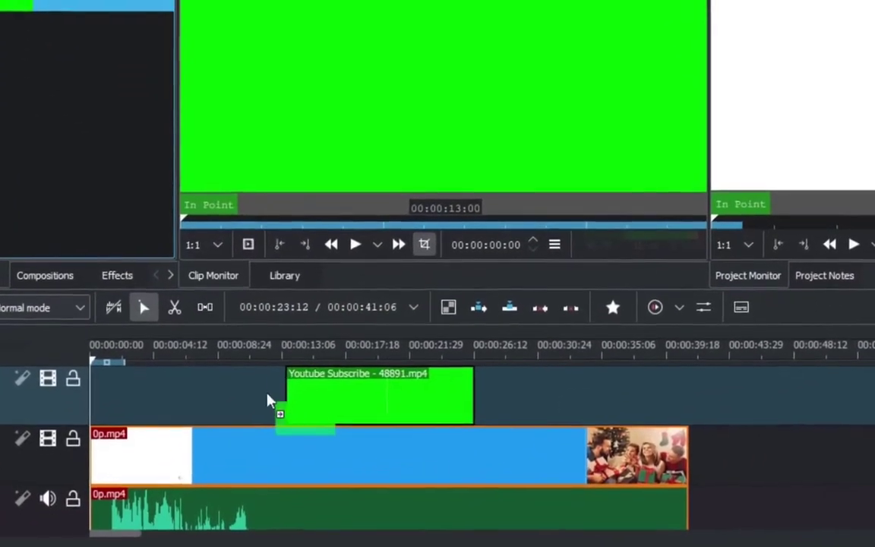
left_click_drag(268, 401, 228, 406)
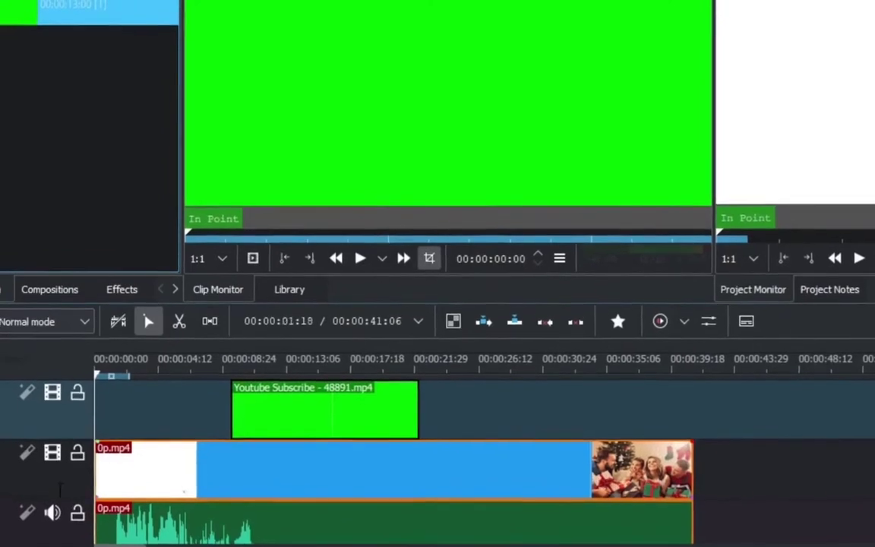
scroll(60, 492, "down", 2)
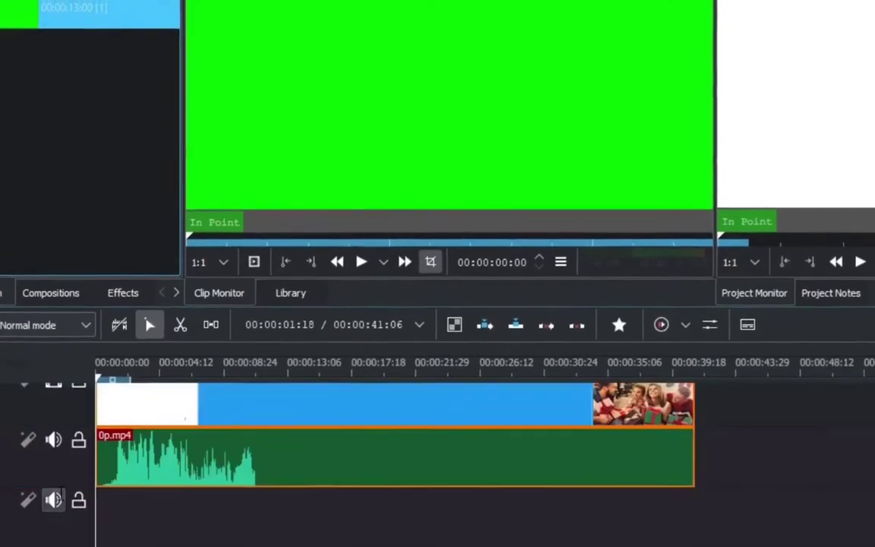
scroll(58, 505, "up", 2)
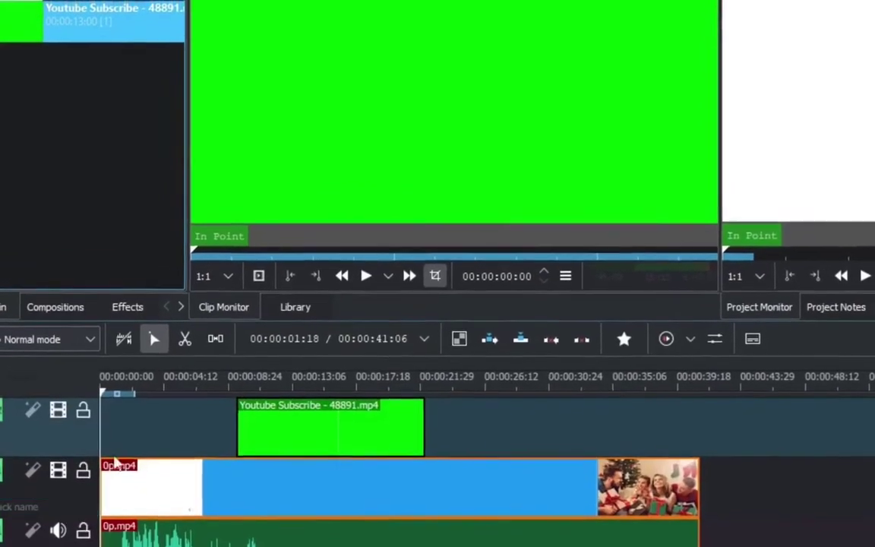
Play the project in the project monitor to preview the subscribe clip over 0p.mp4.
left_click(322, 436)
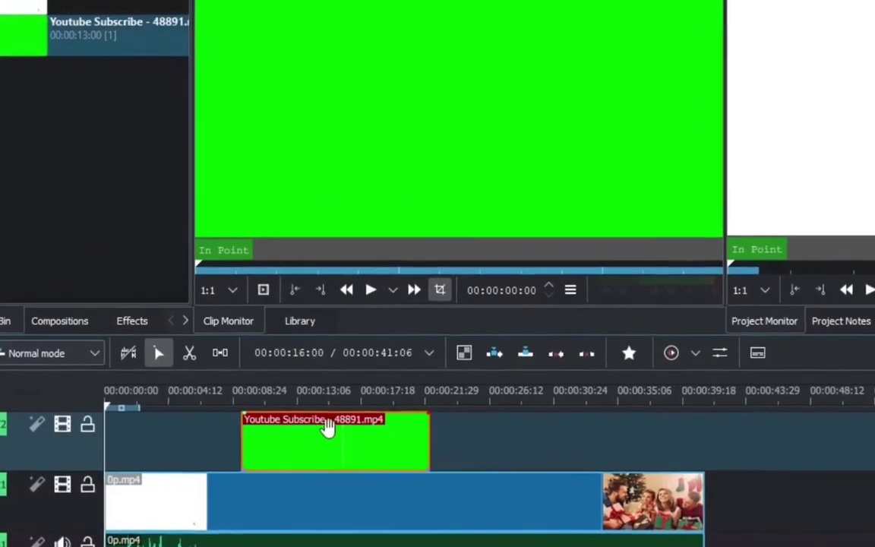
left_click(231, 420)
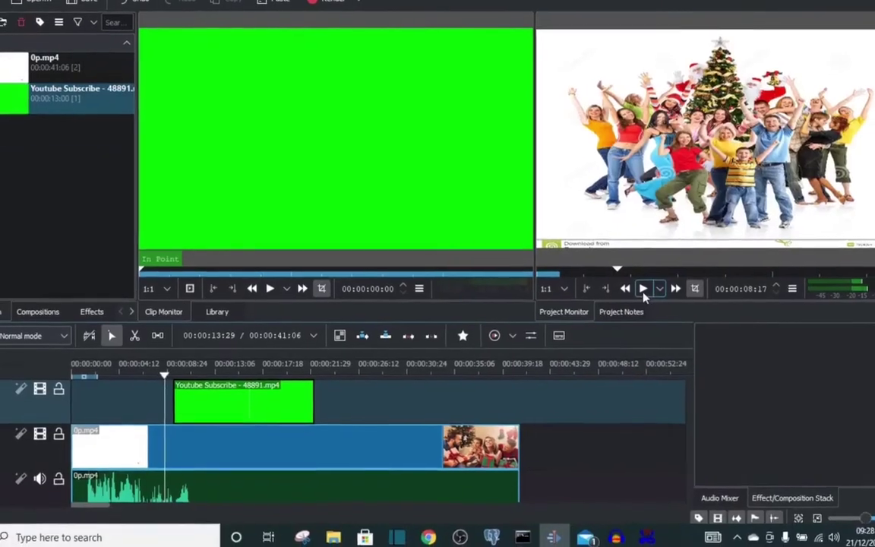
left_click(642, 290)
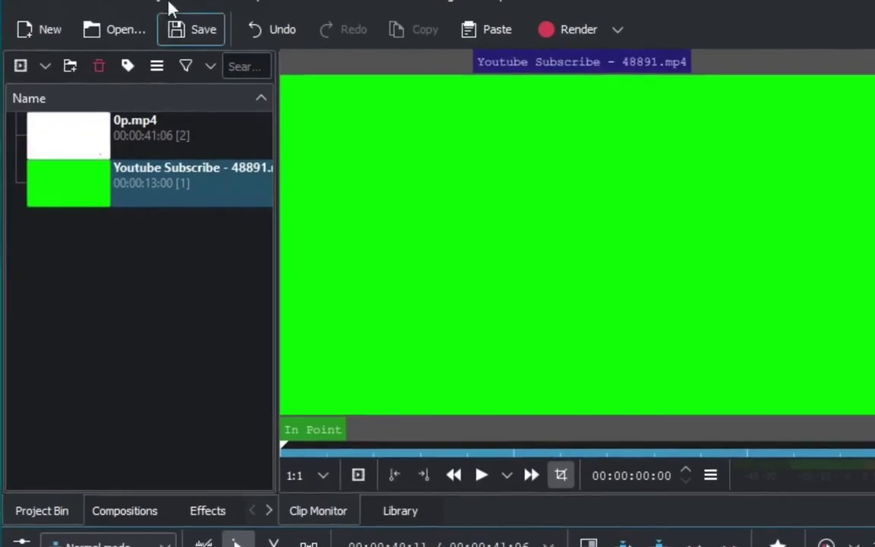
Apply the Chroma Key: Basic video effect from Alpha, Mask and Keying to the Youtube Subscribe clip on V2.
left_click(207, 511)
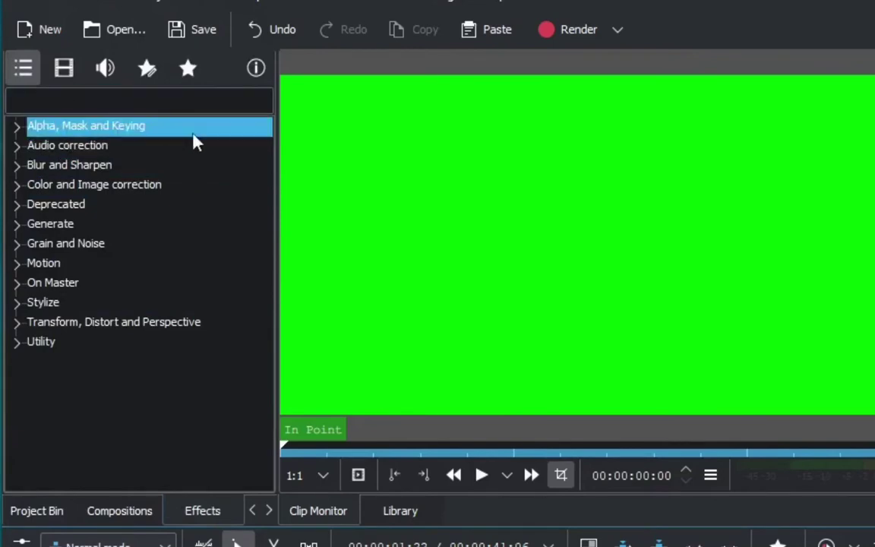
left_click(95, 127)
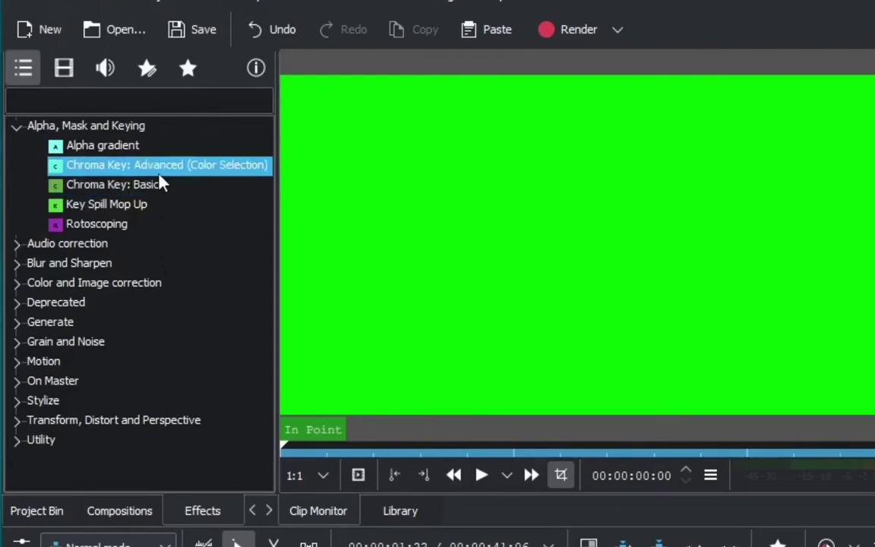
left_click(66, 68)
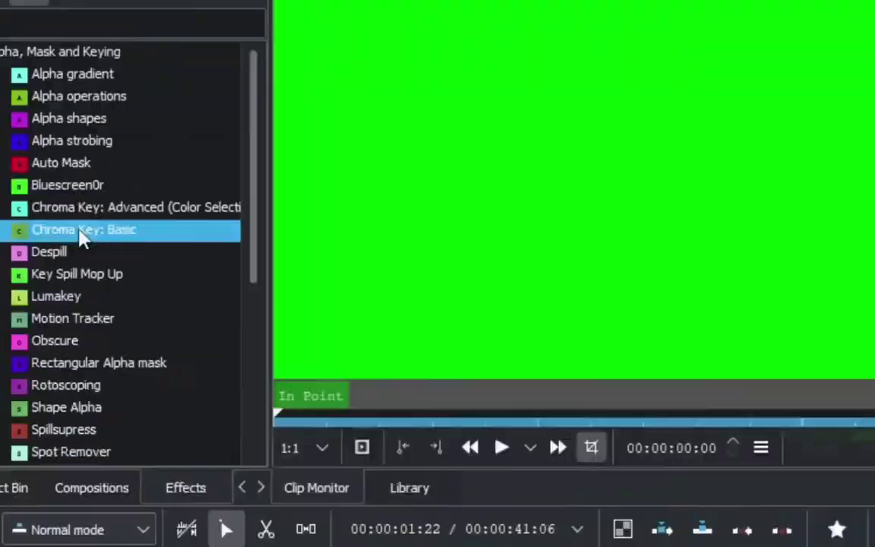
left_click_drag(110, 288, 144, 322)
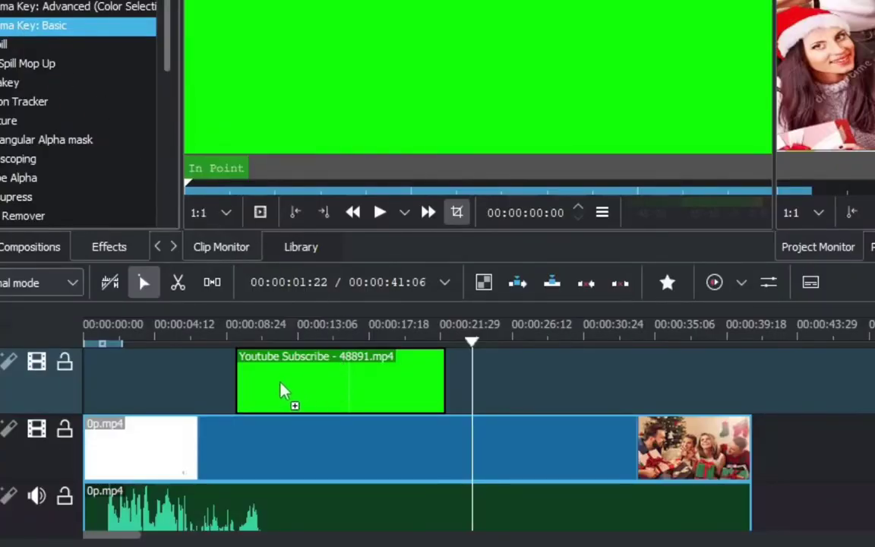
left_click_drag(281, 390, 282, 390)
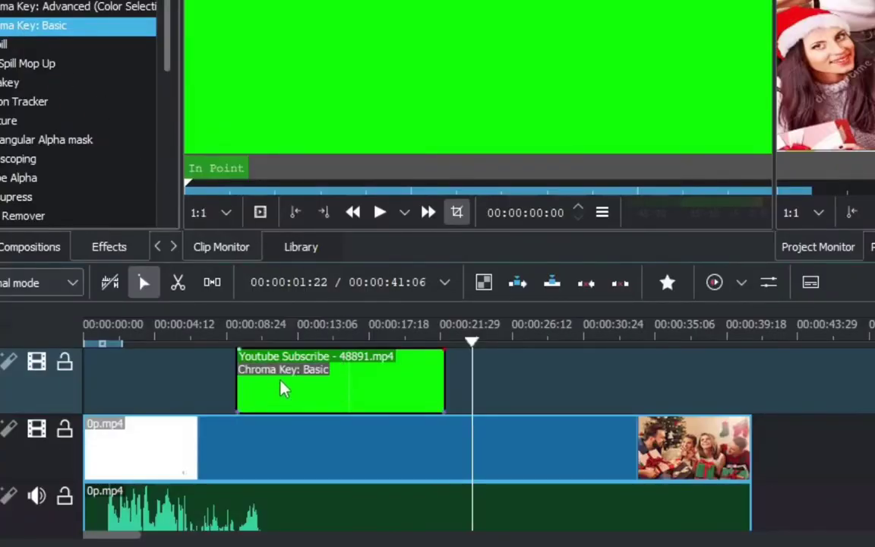
Position the playhead at 00:00:10:20 and set the subscribe clip's Chroma Key: Basic color key to green #00ff00.
left_click(224, 343)
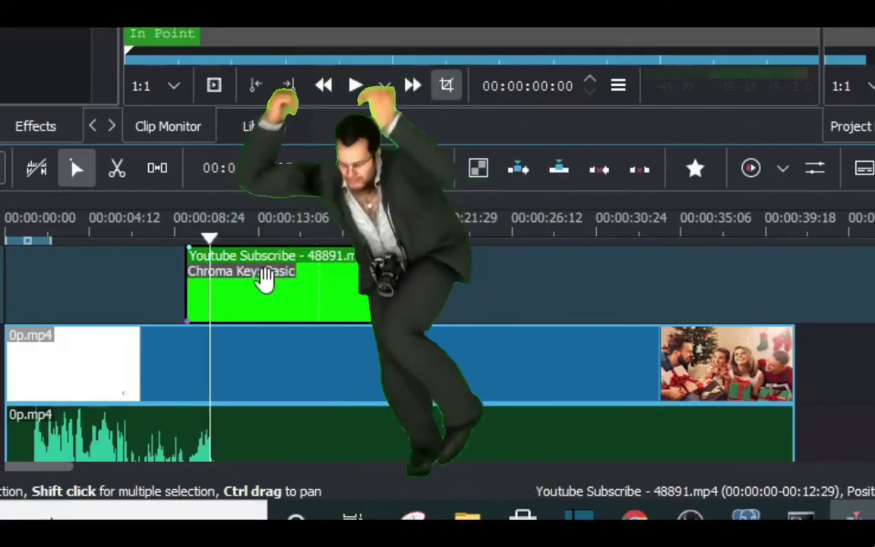
left_click(268, 289)
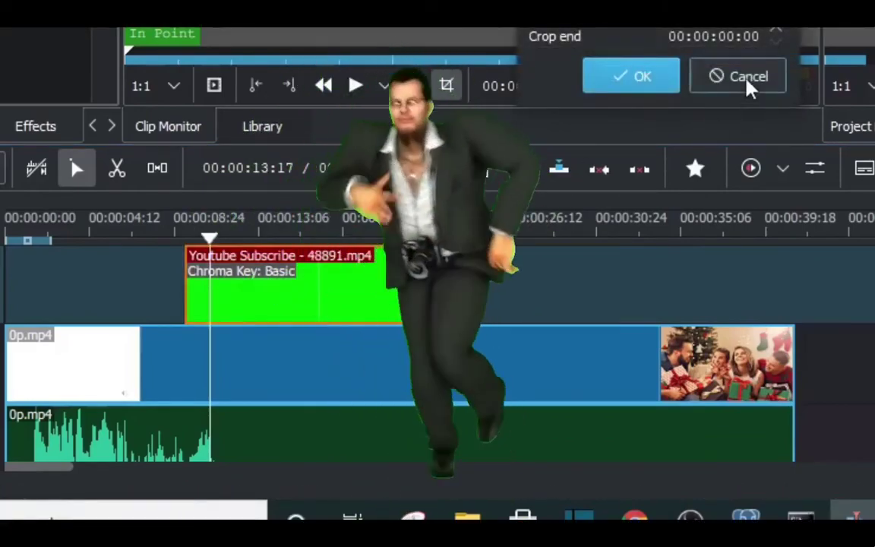
left_click(747, 77)
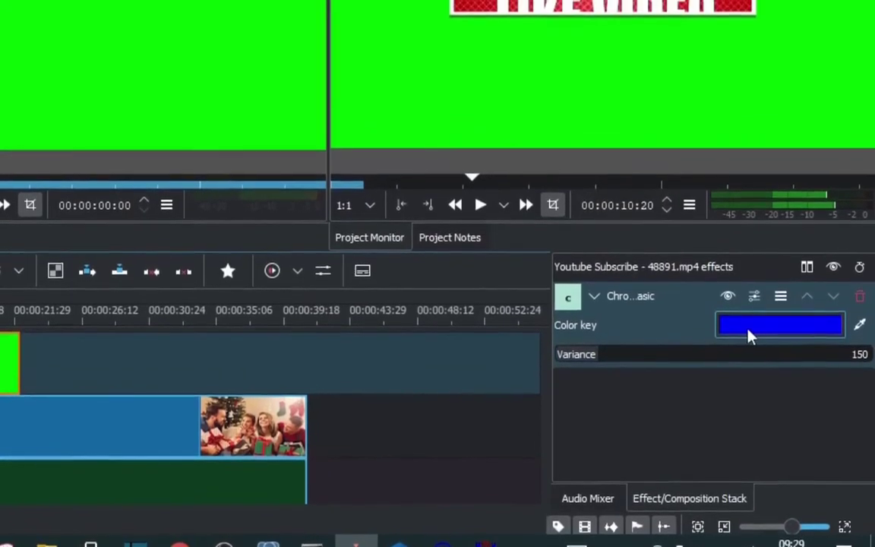
left_click(773, 337)
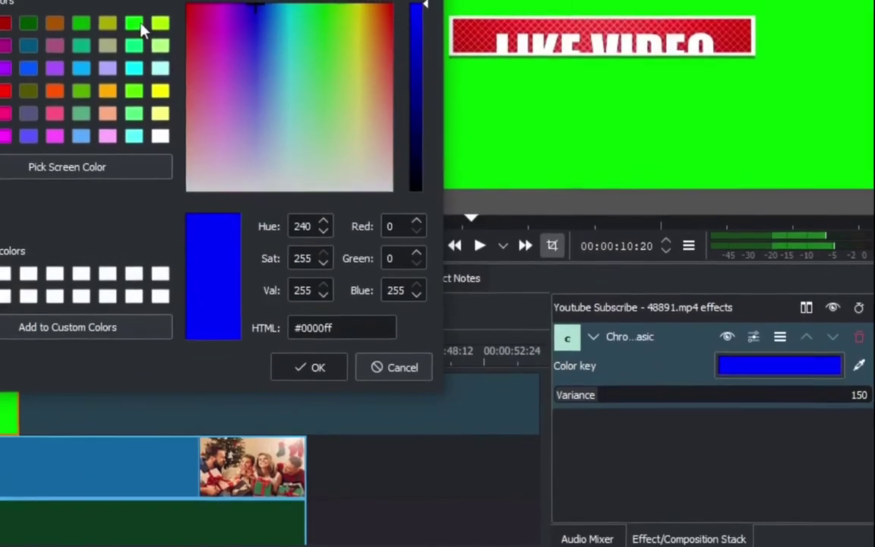
left_click(136, 11)
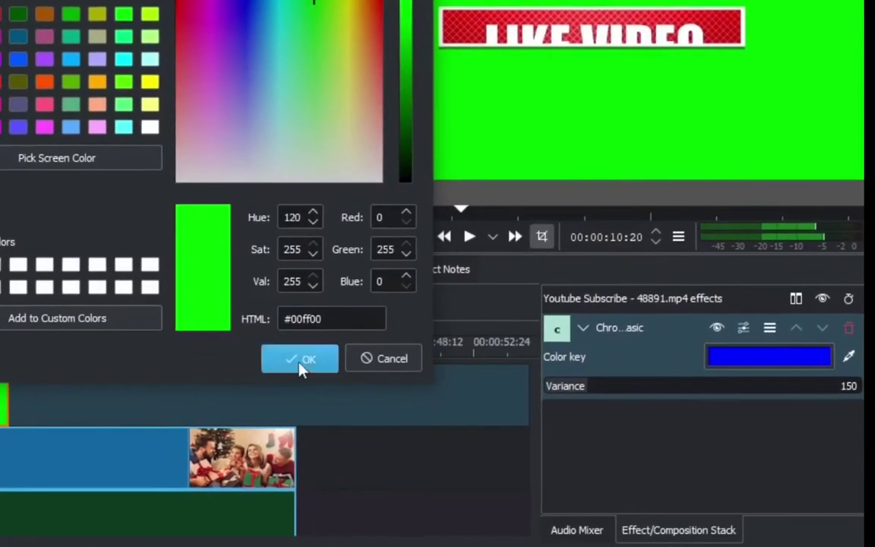
left_click(304, 371)
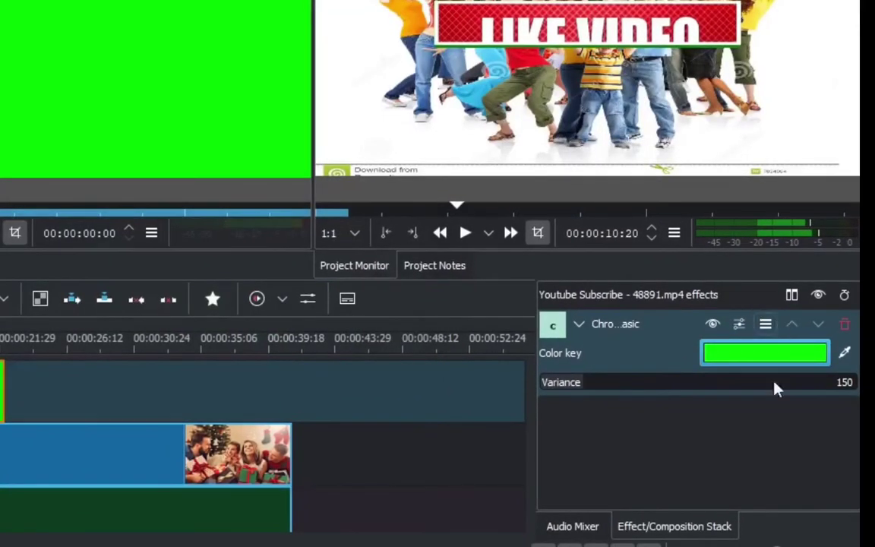